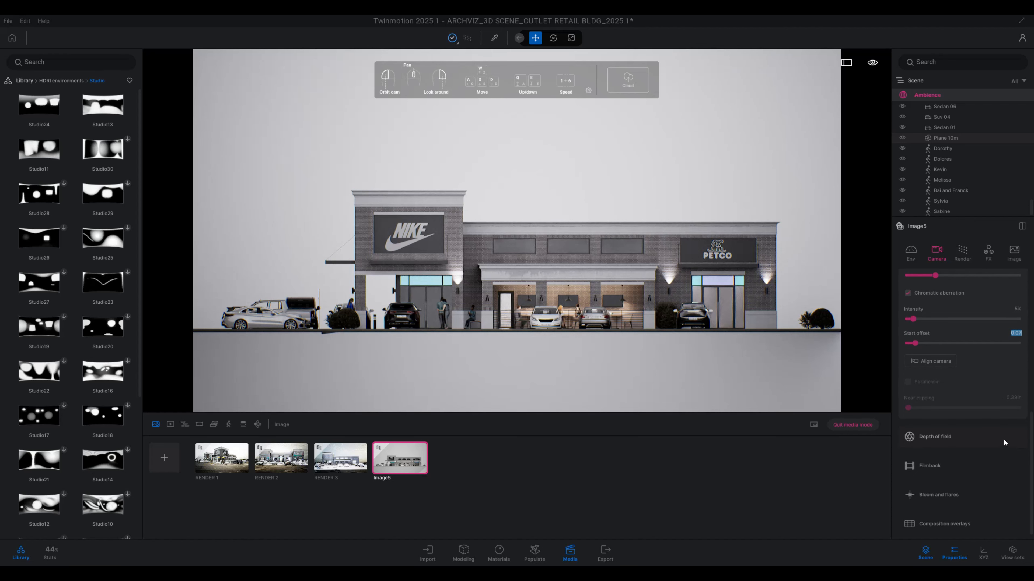
Step: Expand the path tracer's quality details and set the samples per pixel to 1024
scroll(1003, 439, "down", 1)
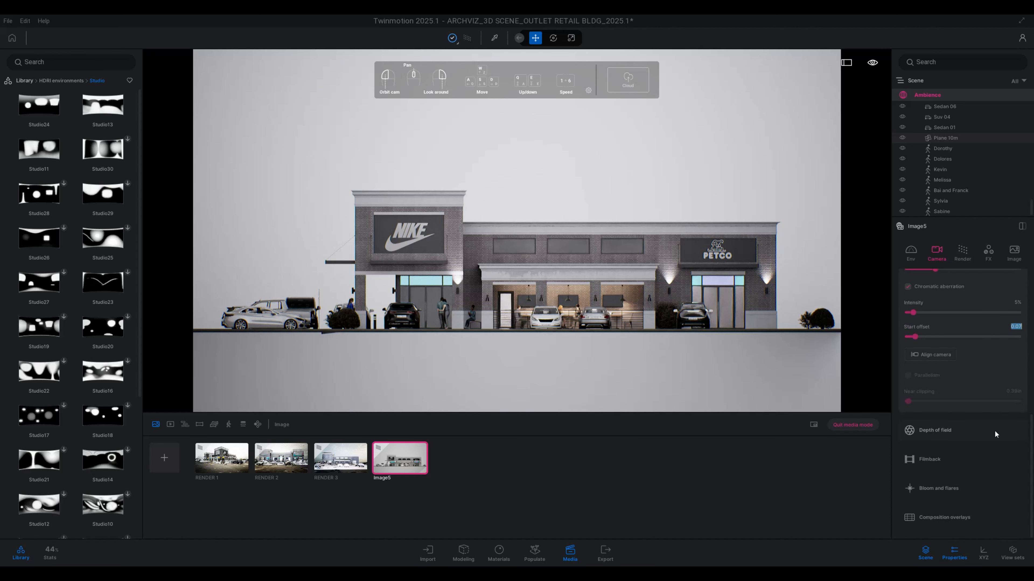
scroll(994, 430, "up", 1)
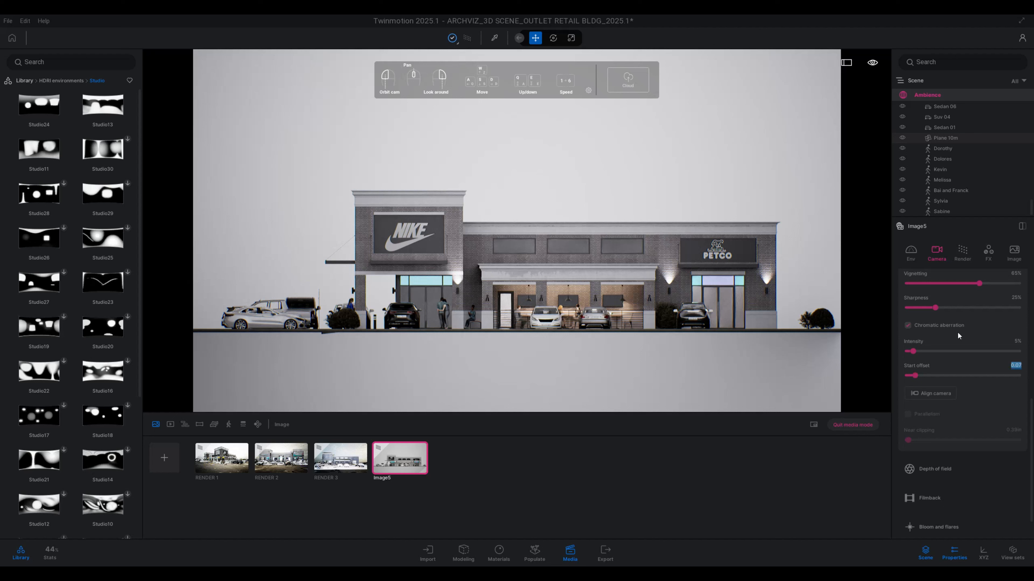
left_click(971, 250)
left_click(934, 366)
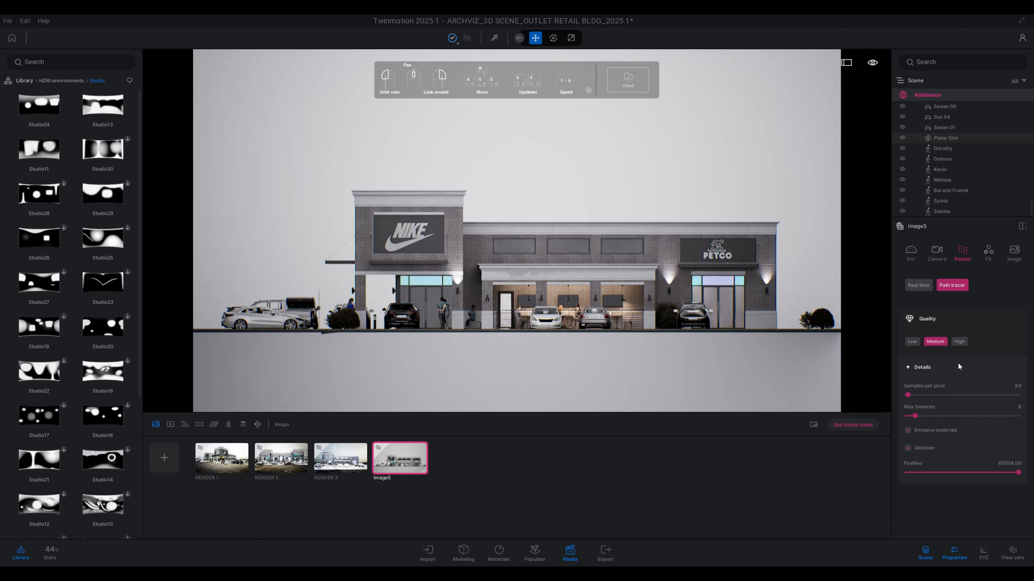
left_click_drag(1022, 388, 995, 390)
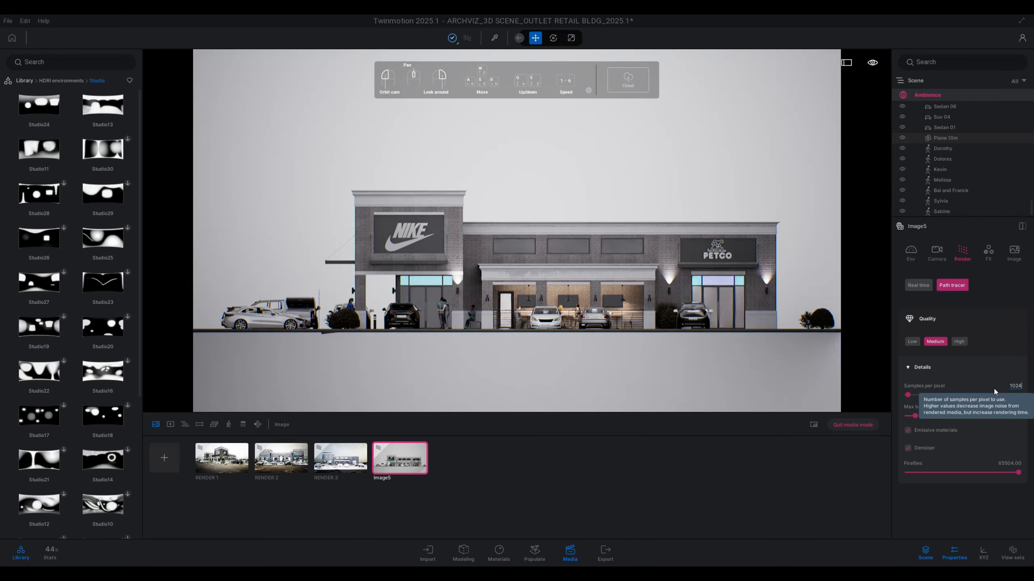
key("Return")
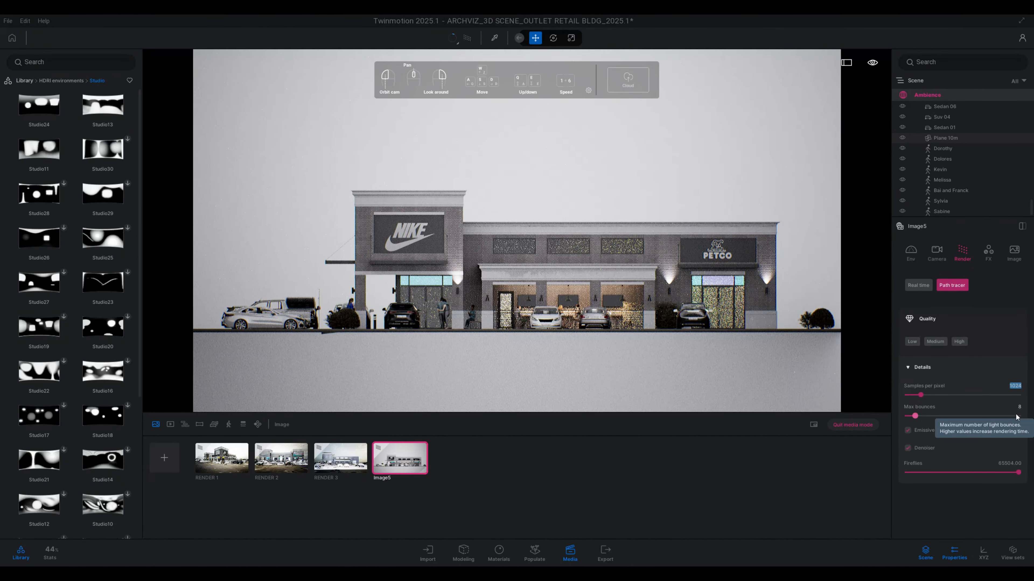
Step: Set the path tracer's max bounces to 30 and its fireflies value to 15
key("Tab")
type("30")
key("Return")
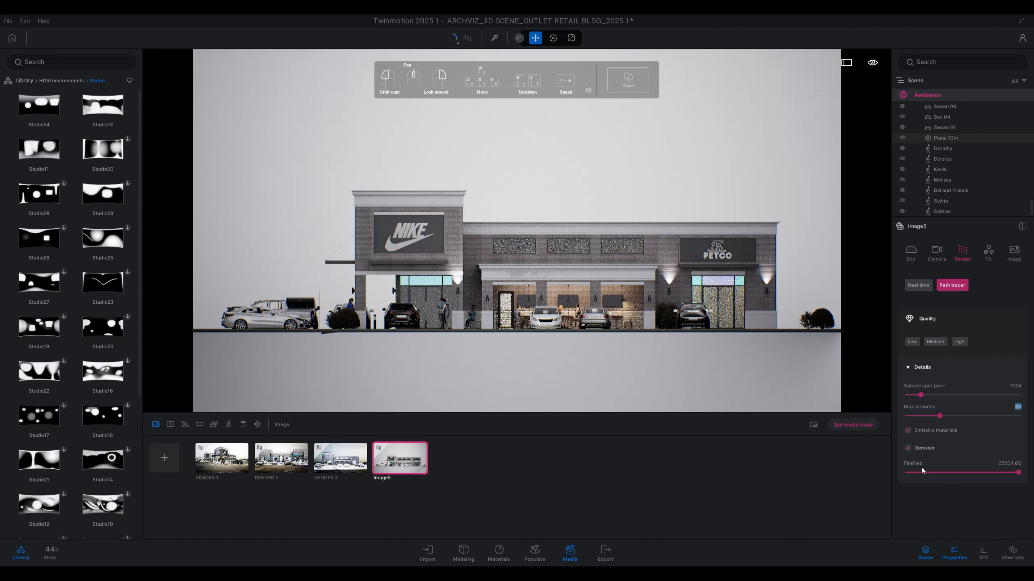
left_click(1020, 464)
type("15")
key("Return")
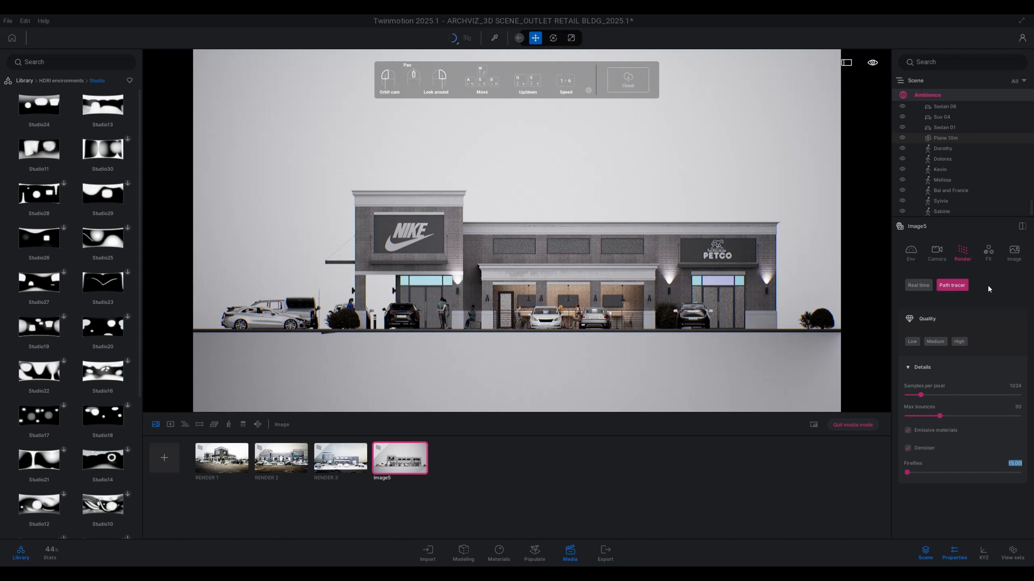
Step: Try the Anso, Copper and AUT color gradients on the image, and settle on Blue Tint
left_click(992, 251)
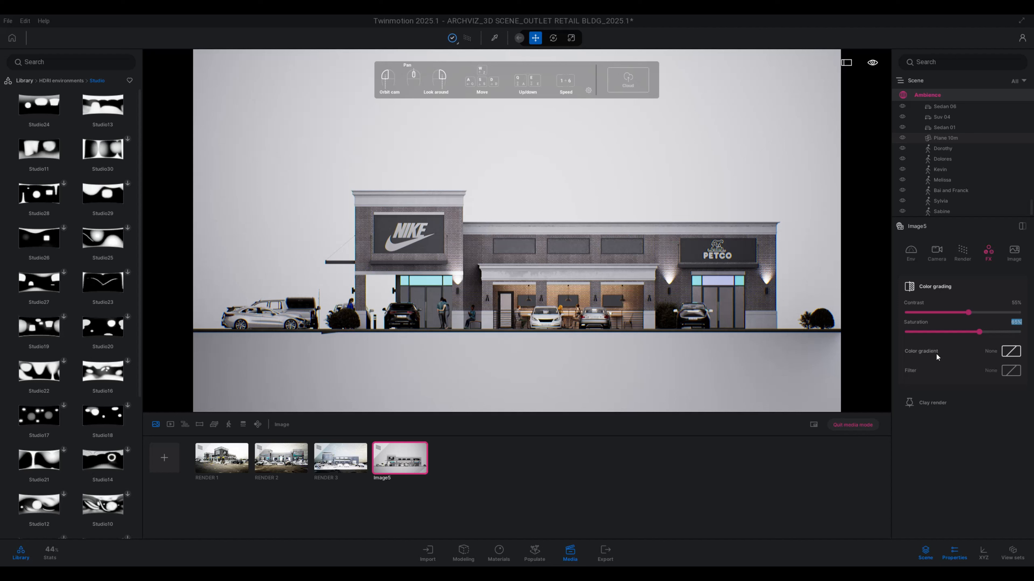
left_click(1010, 352)
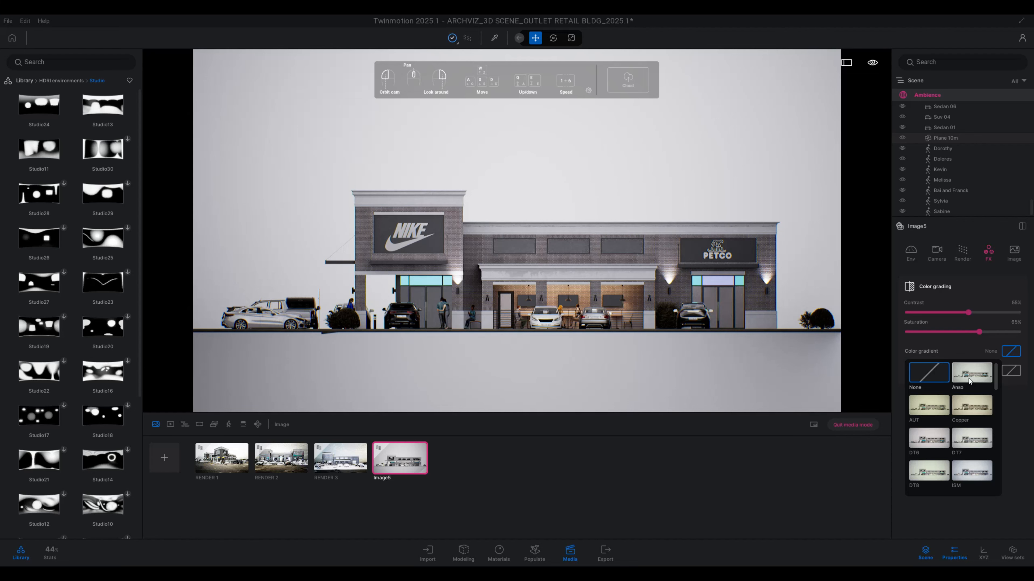
left_click(933, 407)
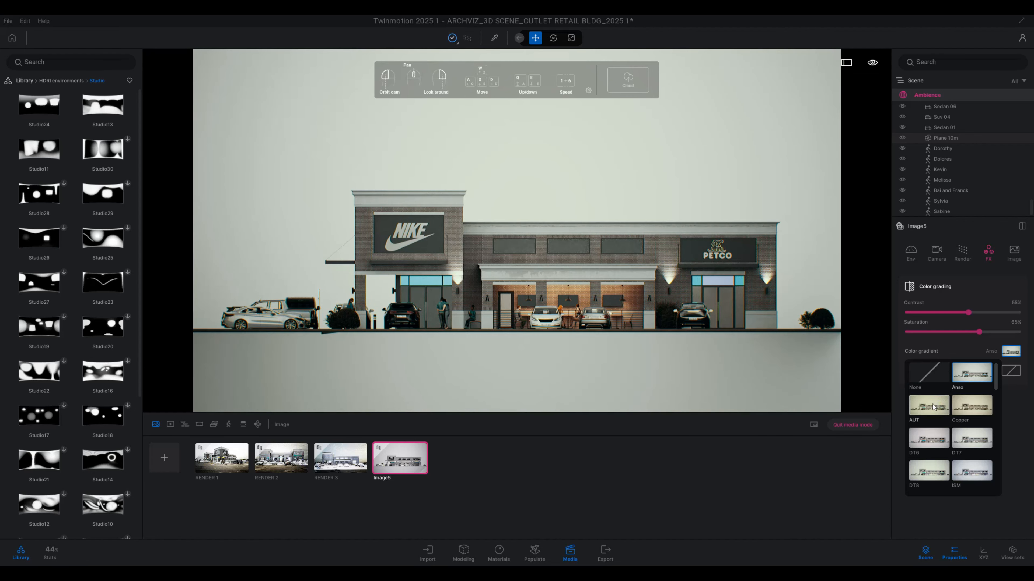
left_click(973, 405)
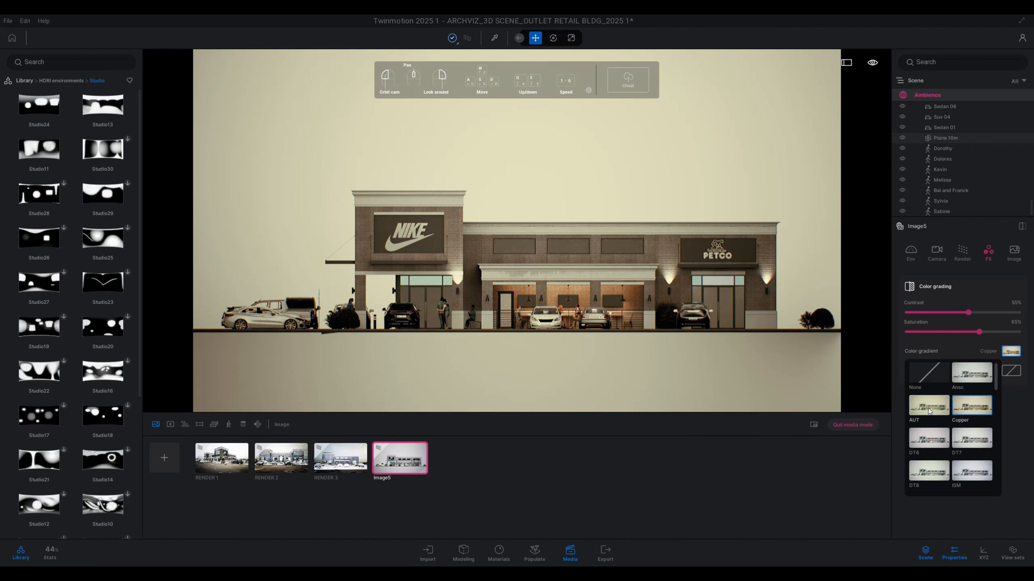
left_click(947, 407)
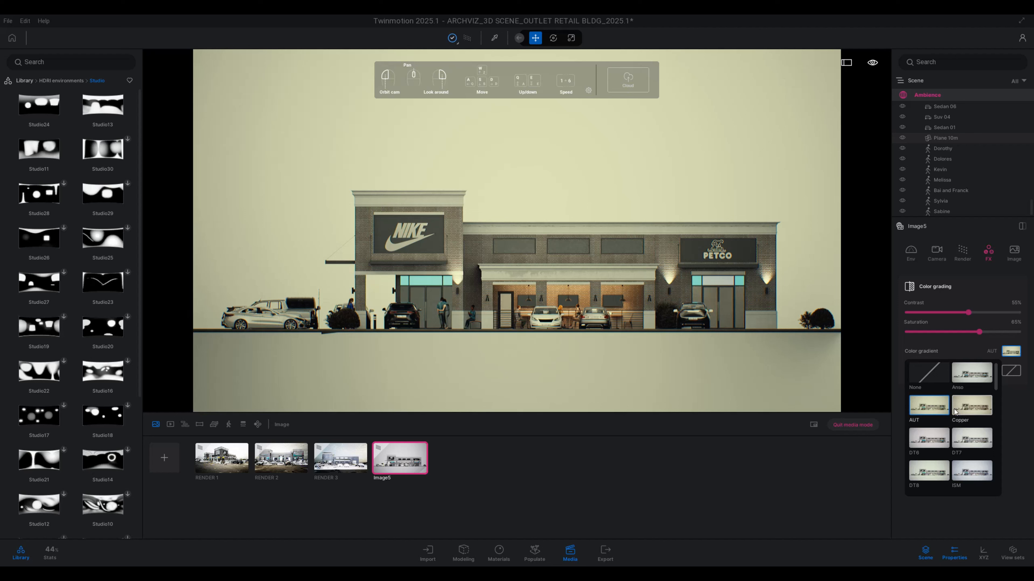
scroll(952, 407, "down", 1)
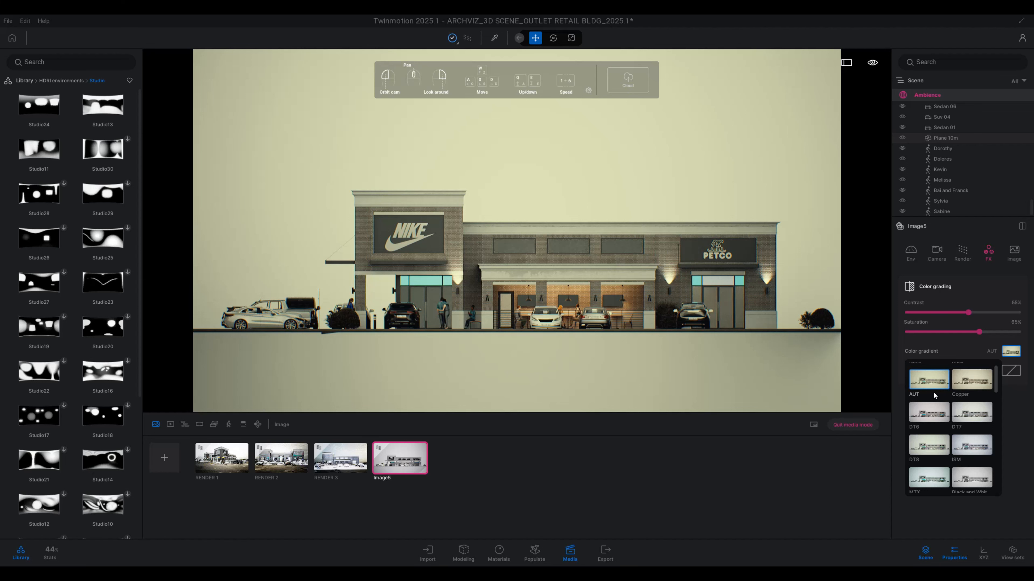
scroll(933, 390, "down", 1)
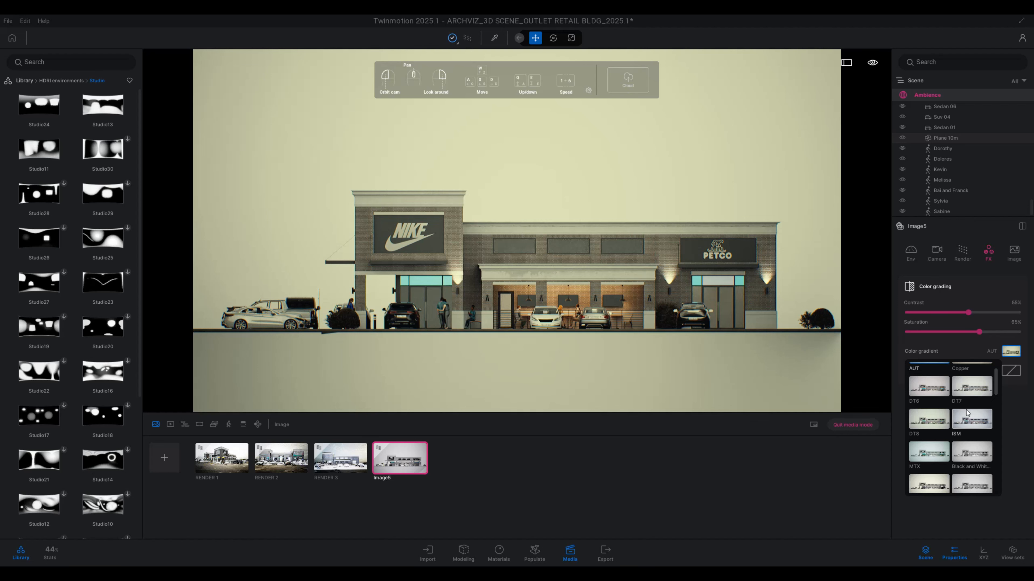
scroll(968, 412, "down", 3)
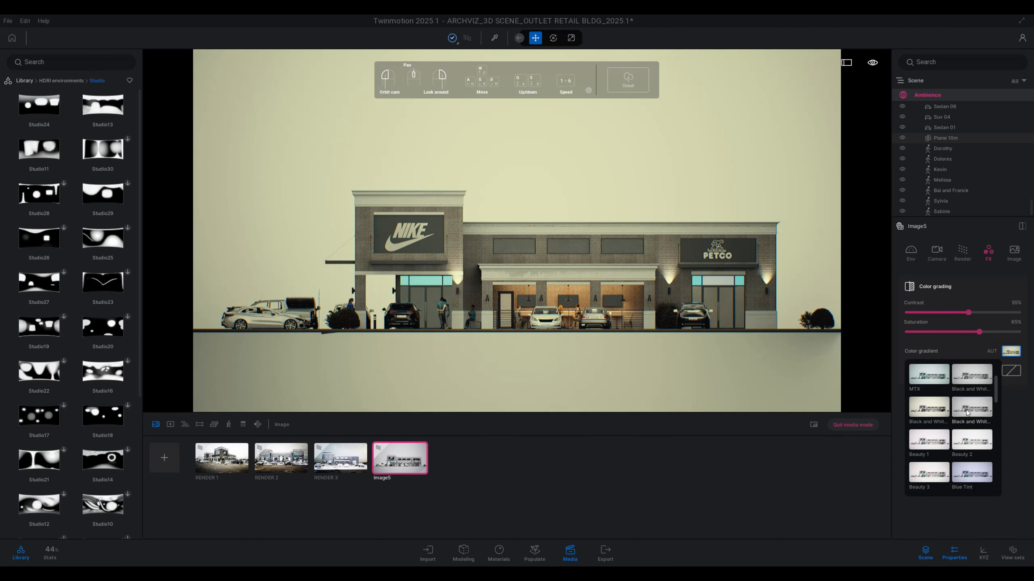
scroll(967, 412, "down", 1)
left_click(972, 447)
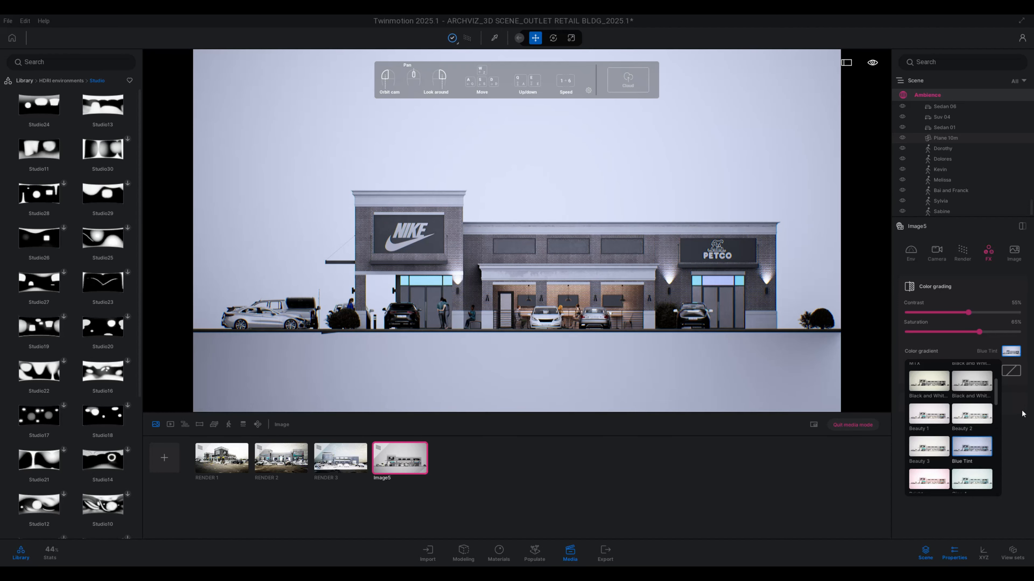
left_click(1026, 385)
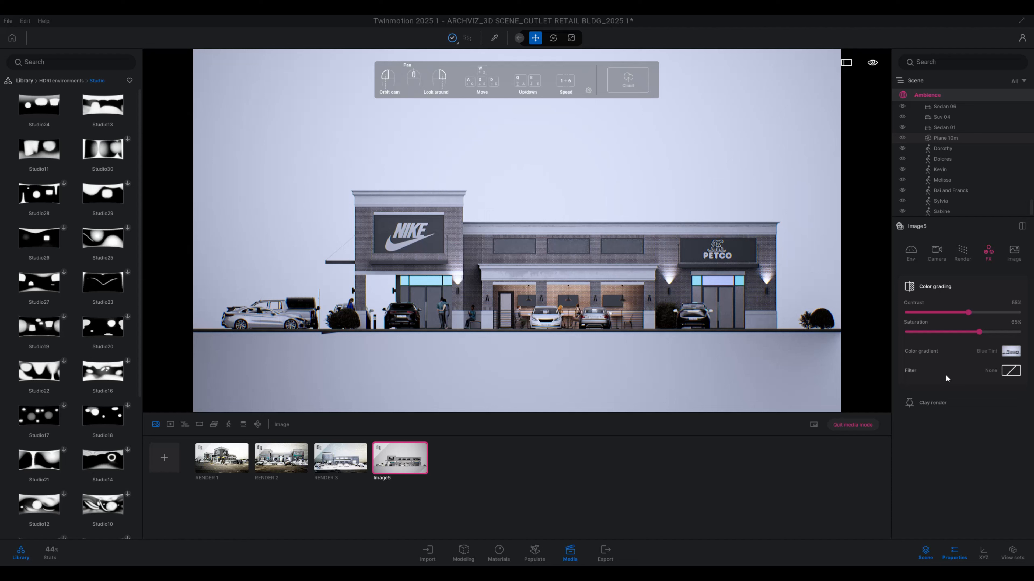
Step: Try the Line Light filter on the image and set the filter back to None
left_click(995, 371)
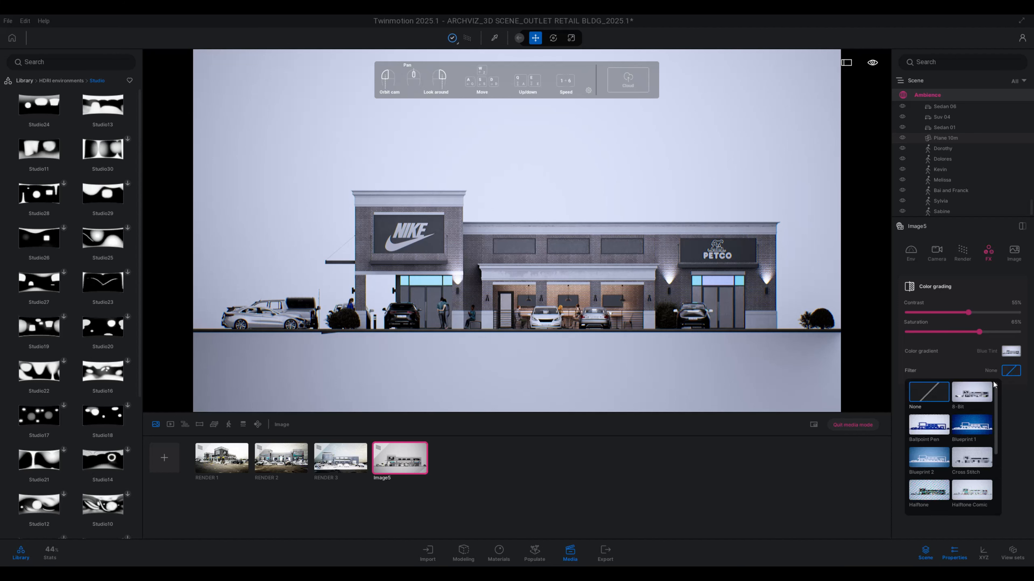
scroll(945, 406, "down", 4)
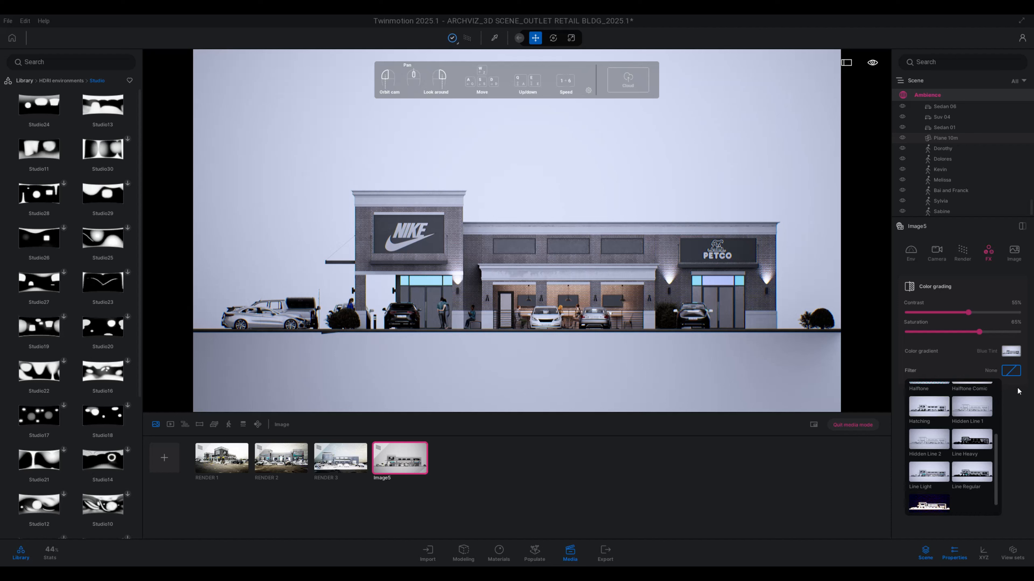
left_click(938, 473)
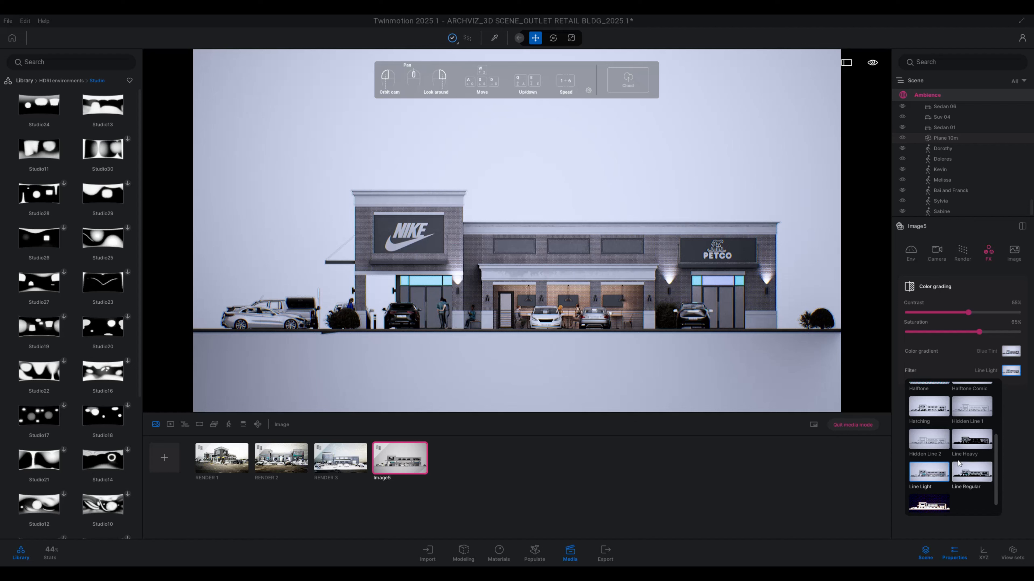
left_click(1011, 371)
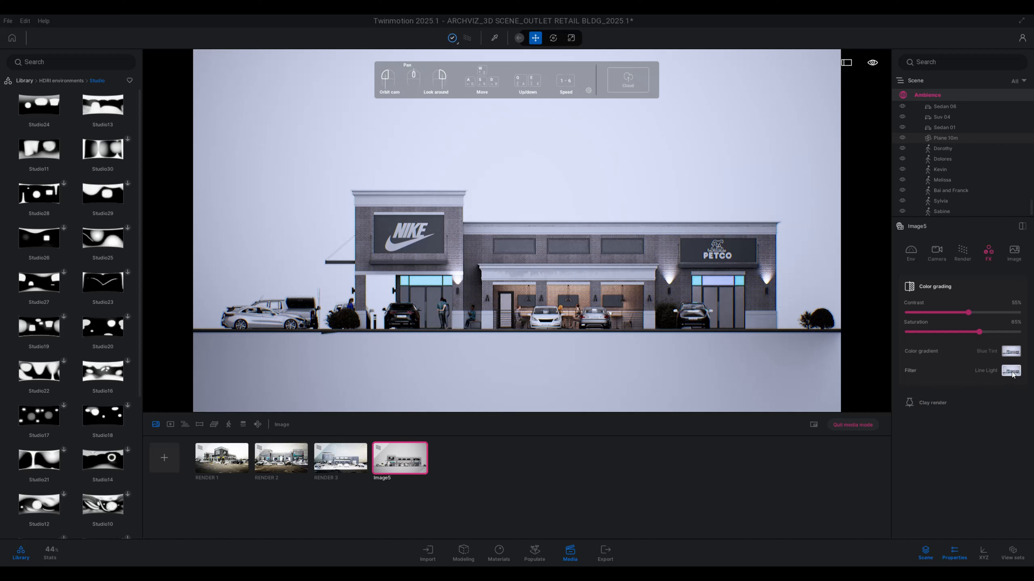
left_click(1011, 371)
left_click(943, 393)
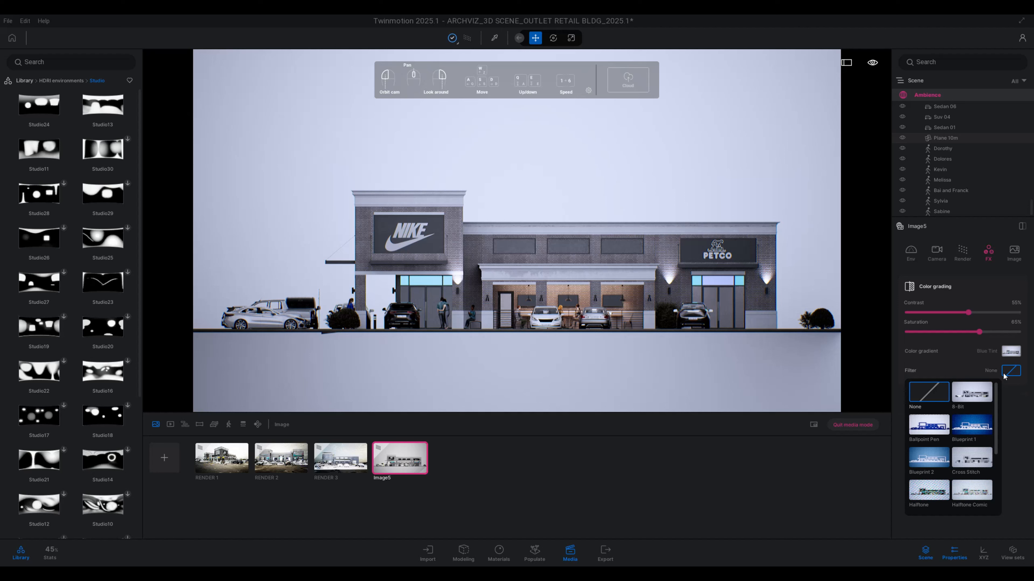
Step: Apply the Line Light filter once more for comparison, and remove it again by choosing None
scroll(952, 440, "down", 5)
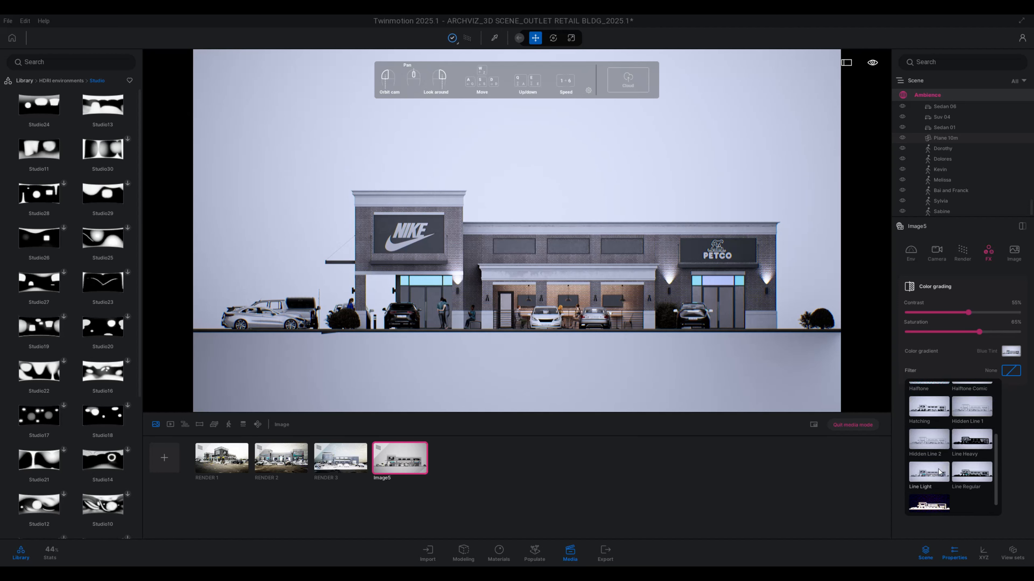
left_click(928, 472)
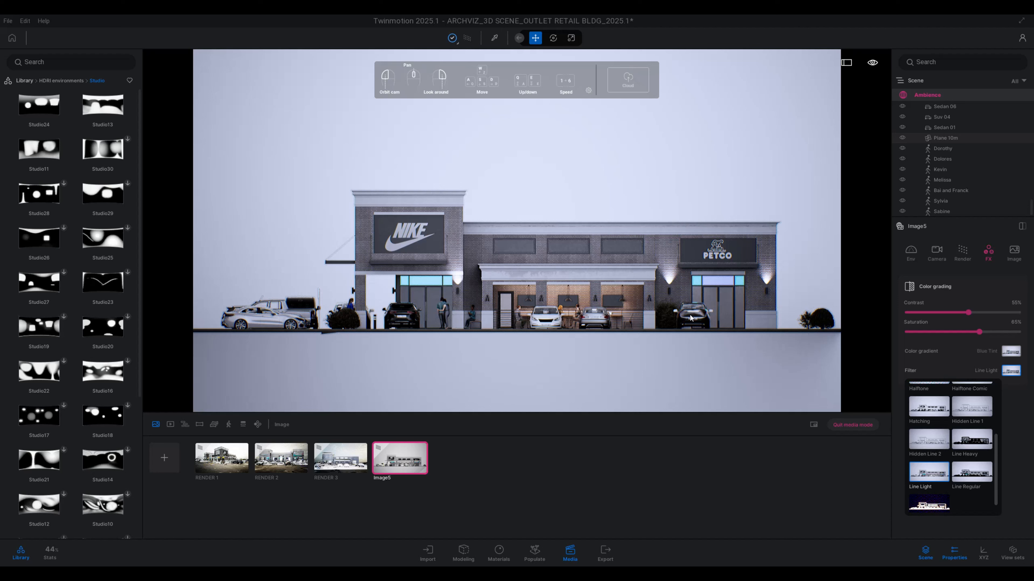
left_click(1011, 370)
left_click(1011, 370)
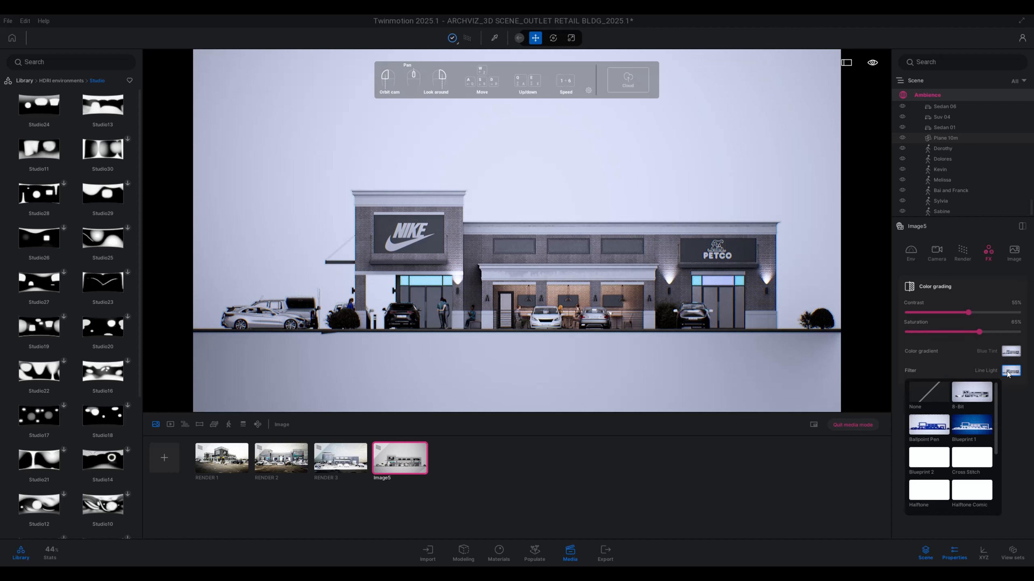
left_click(933, 393)
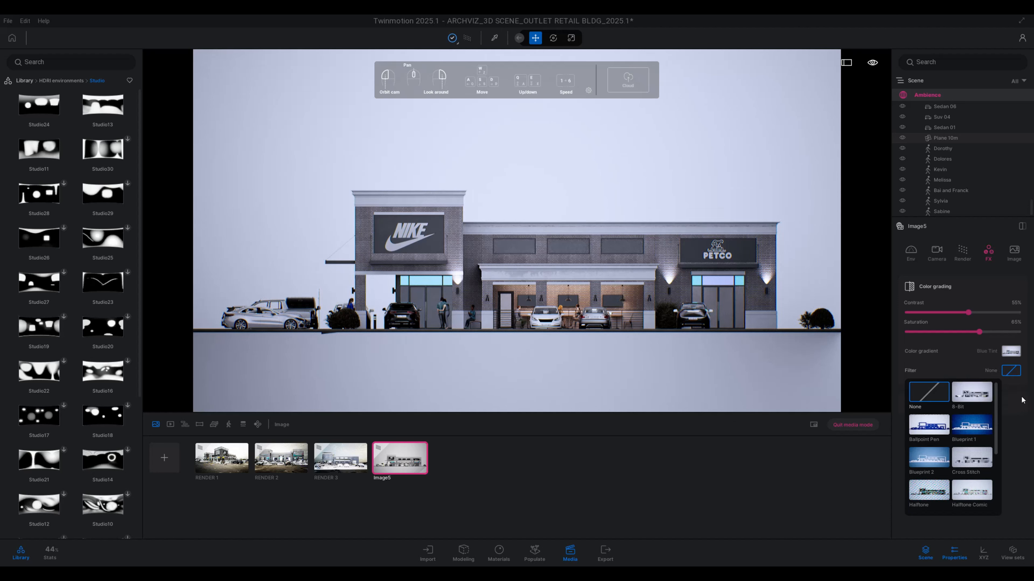
left_click(1023, 392)
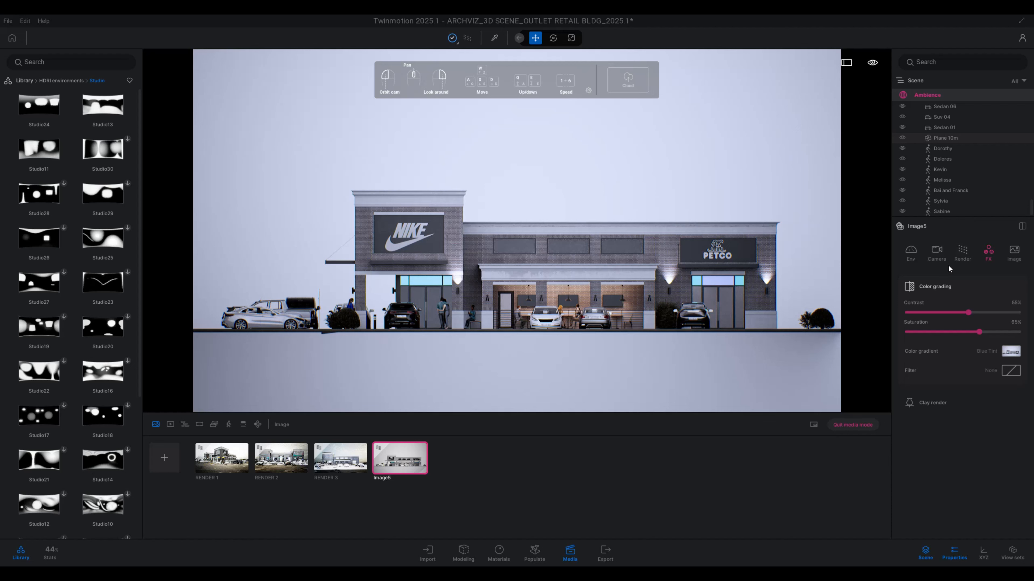
Step: Review the camera details, set the image's output size to 4K UHD 3840x2160, and check the extra format details
left_click(935, 255)
left_click(963, 336)
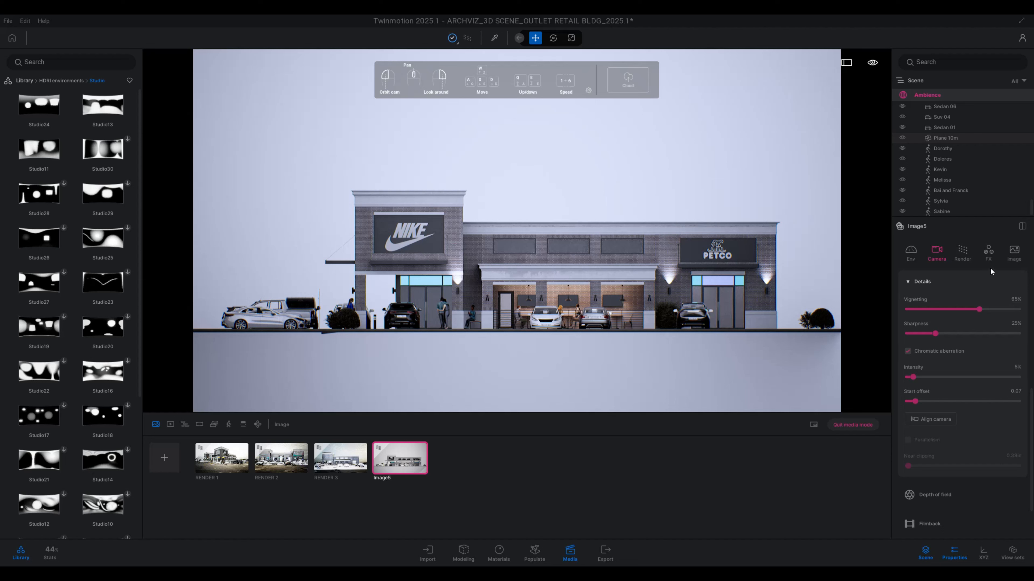
left_click(1013, 252)
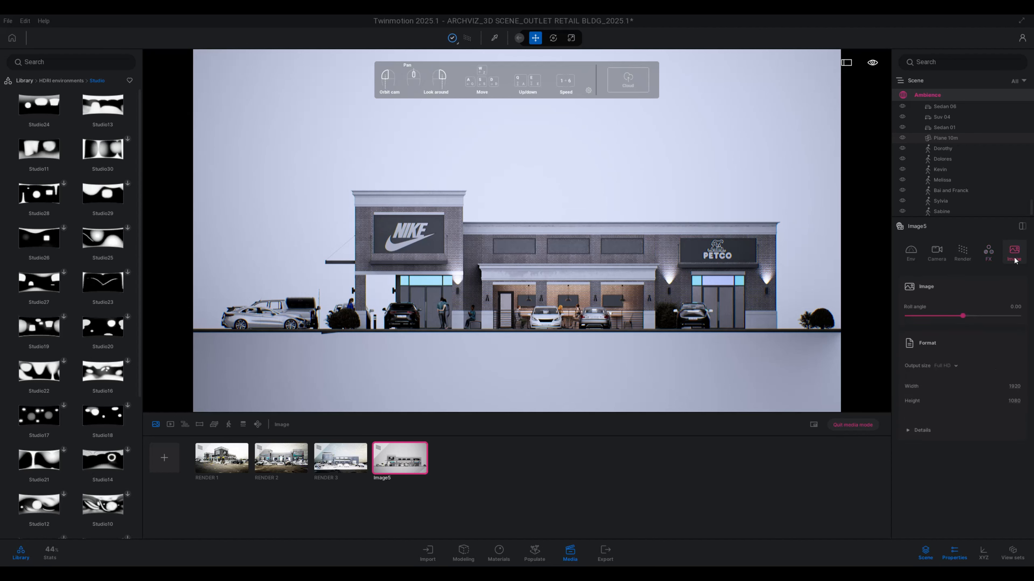
left_click(956, 365)
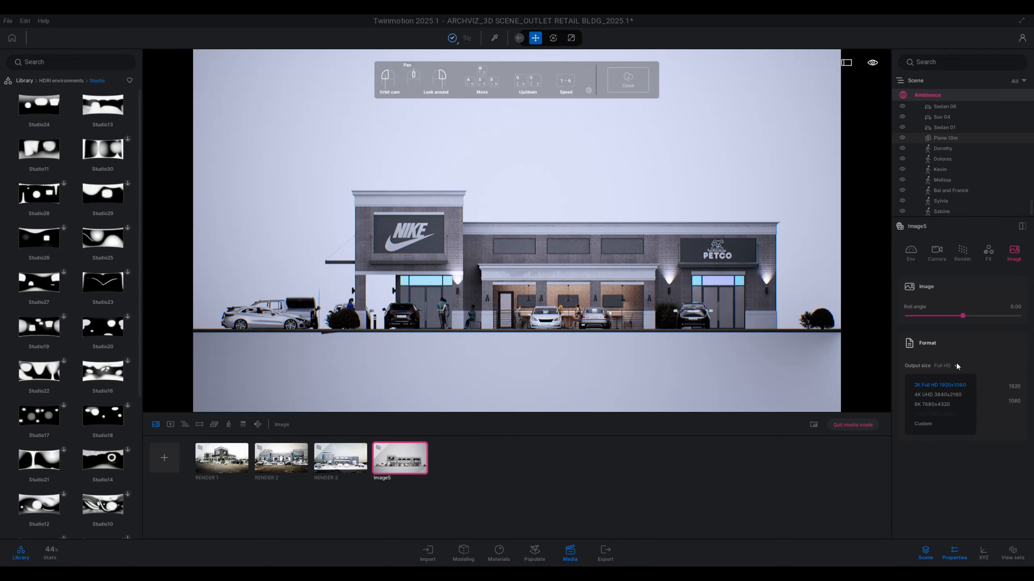
left_click(937, 394)
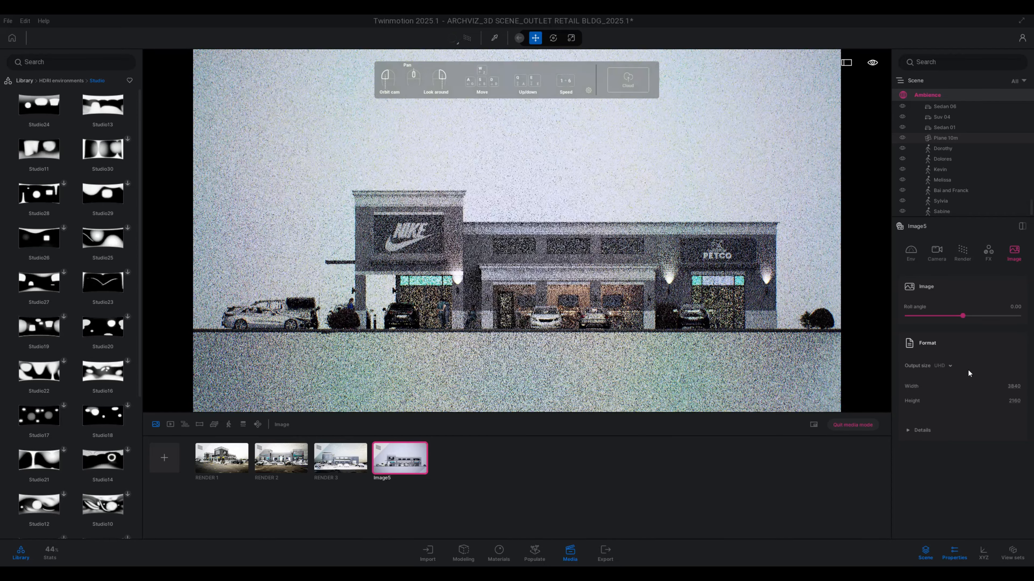
left_click(939, 429)
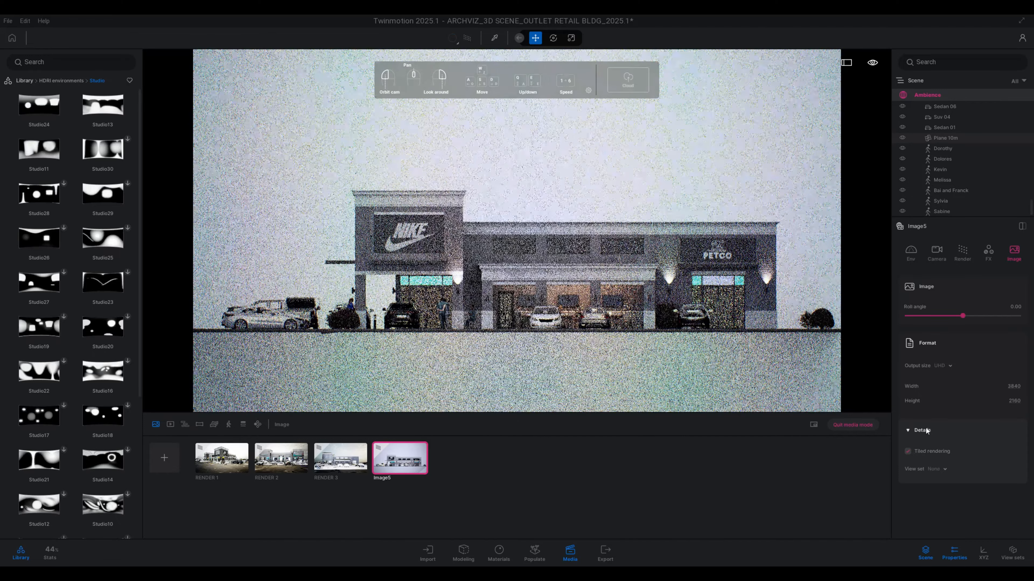
left_click(925, 428)
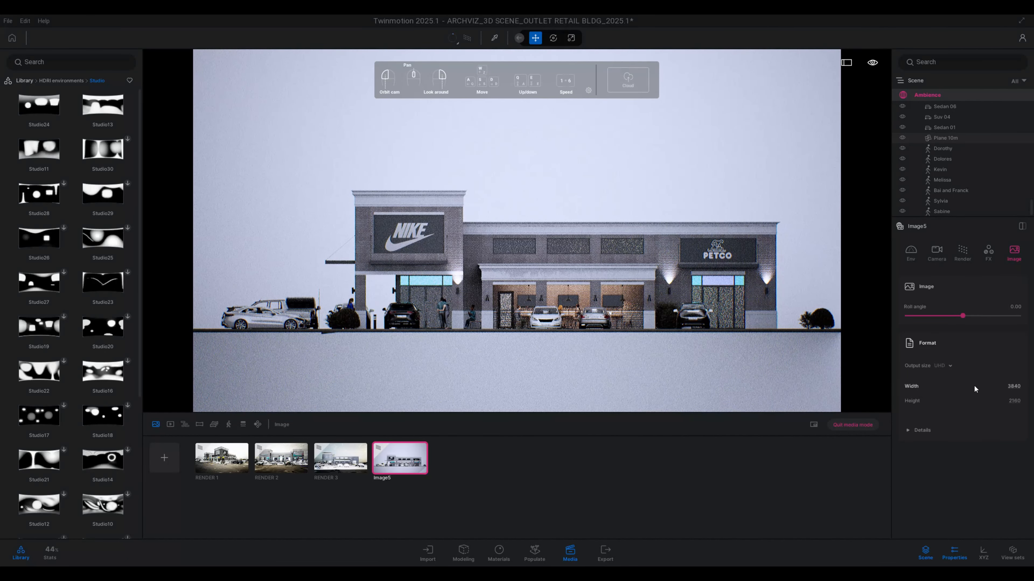